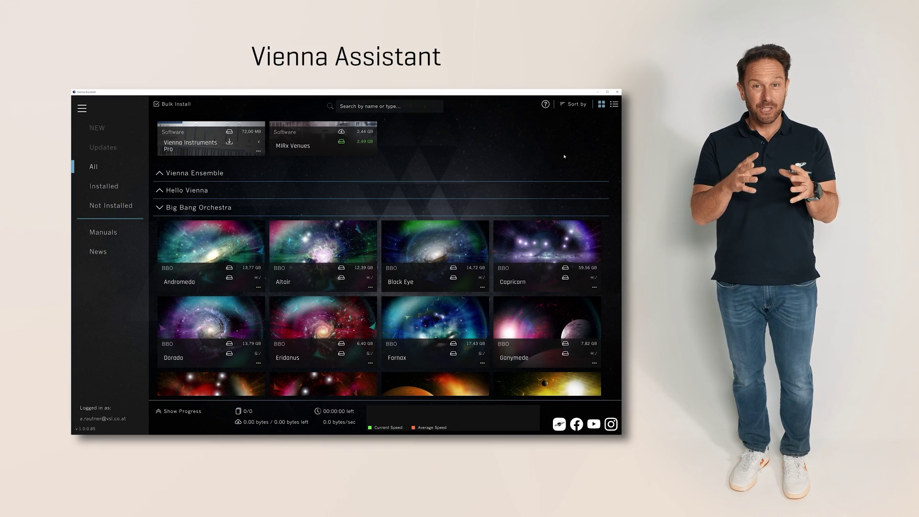
Step: Scroll the library grid down through the Big Bang Orchestra libraries
scroll(565, 156, down, 10)
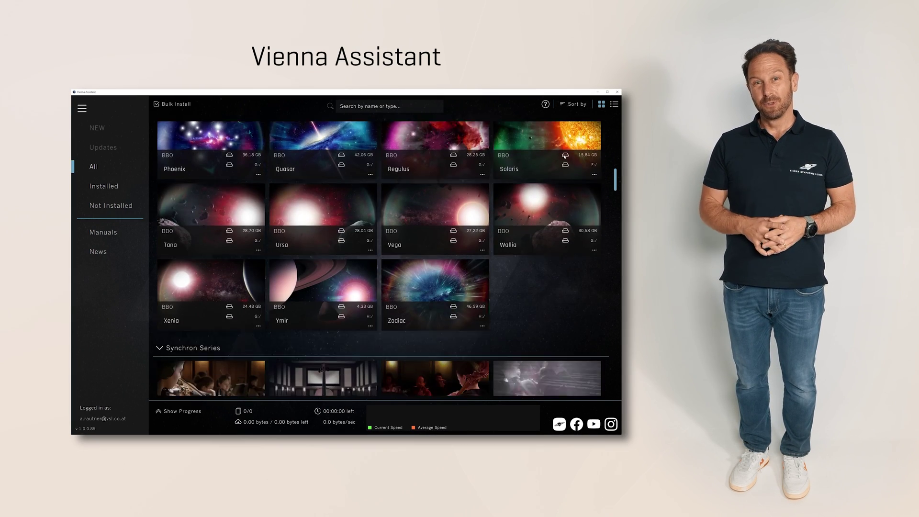
scroll(564, 156, down, 4)
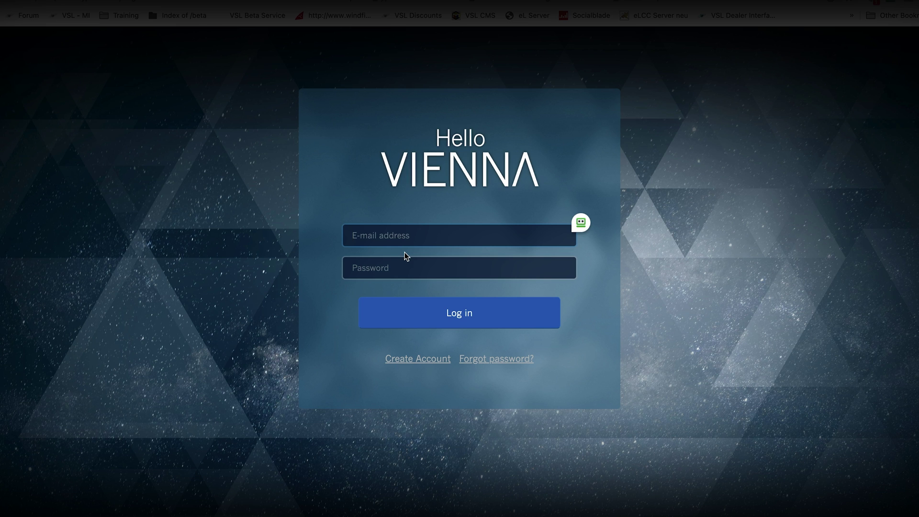
Step: Enter the account e-mail address and paste the password into the Hello Vienna login fields
key(super+v)
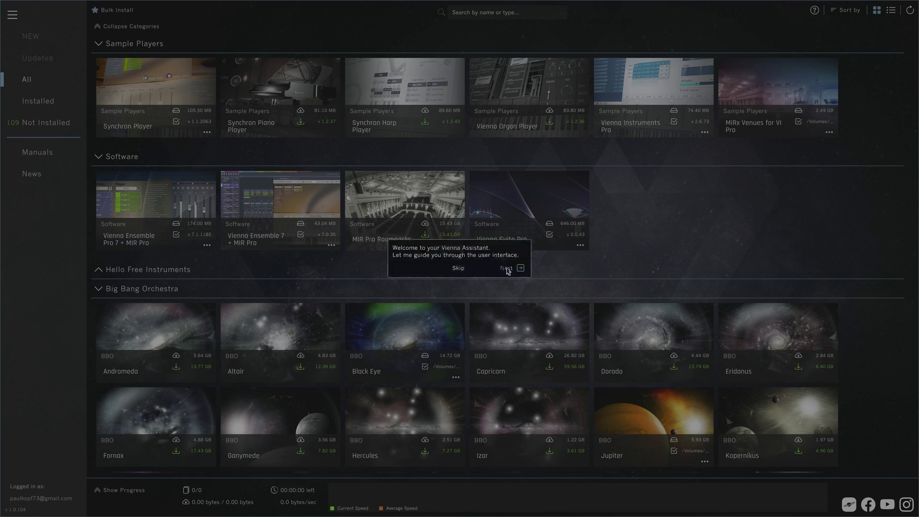
Step: Advance the welcome tour past the main-menu tip to the product filter tip
click(507, 269)
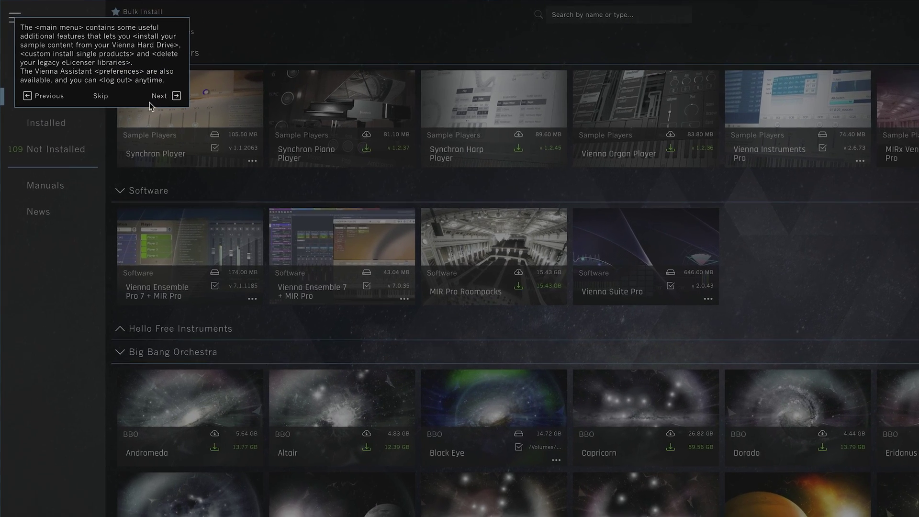
click(158, 97)
click(308, 70)
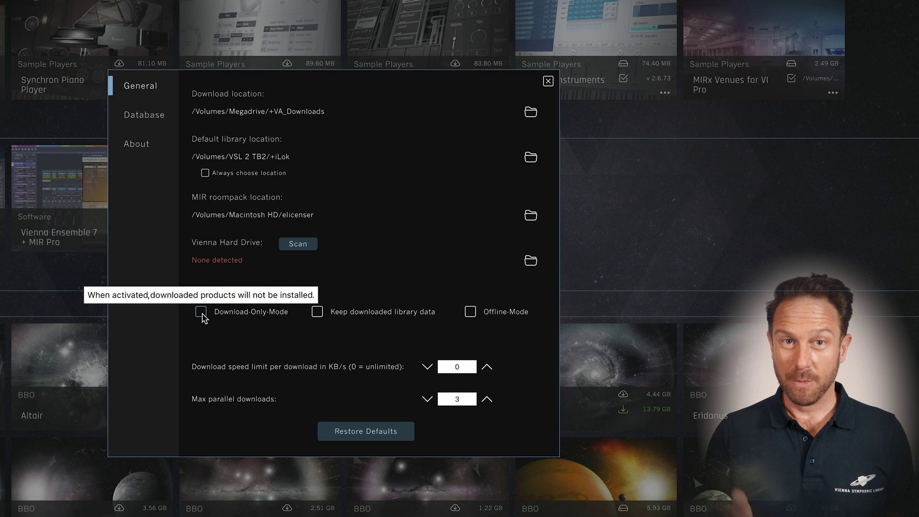
click(201, 316)
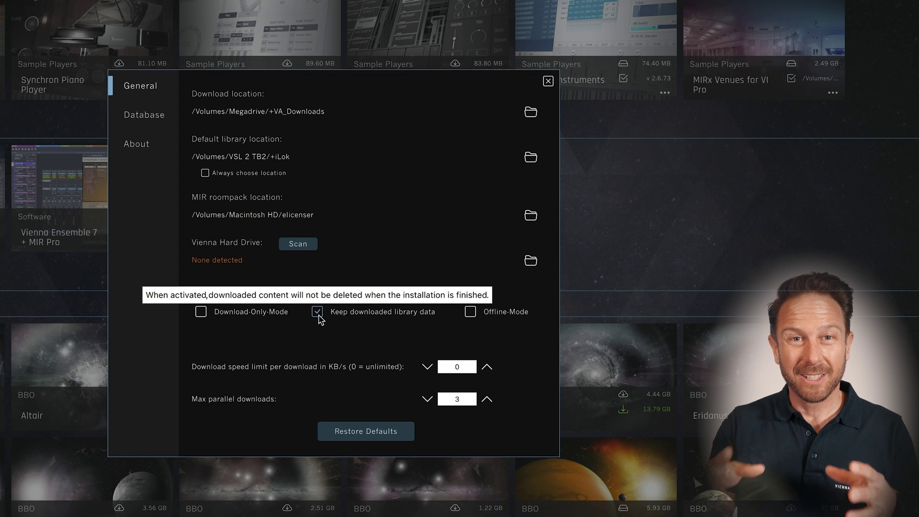
mouse_move(473, 315)
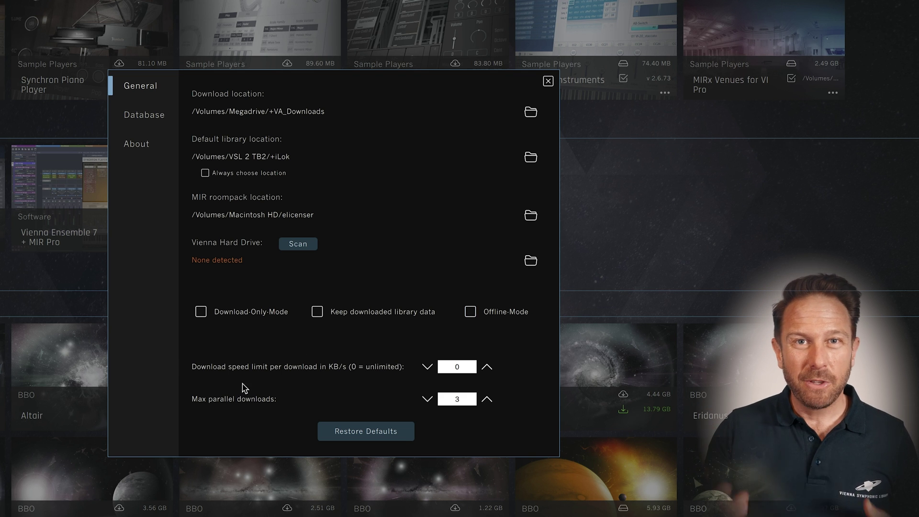
click(486, 367)
click(486, 367)
click(486, 367)
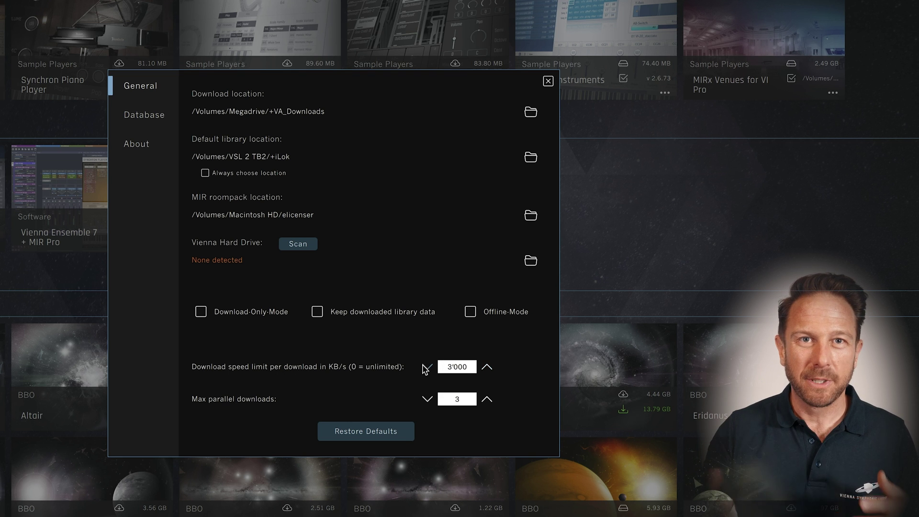
click(425, 368)
click(426, 368)
click(425, 368)
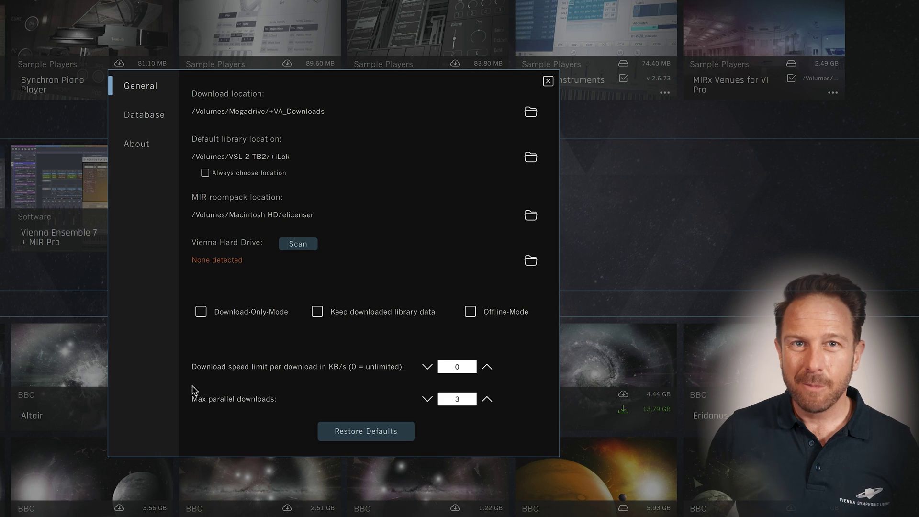
click(426, 400)
click(486, 400)
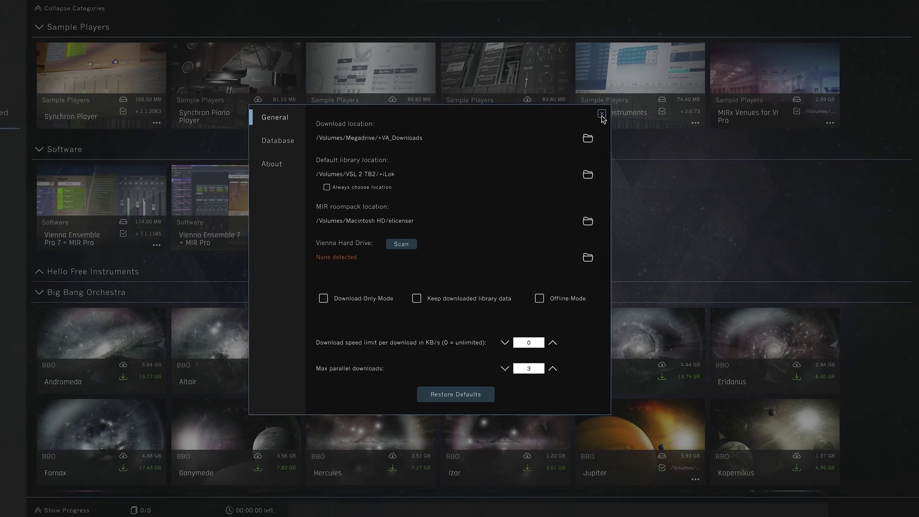
Step: Close the preferences and scroll down through the library grid
click(578, 100)
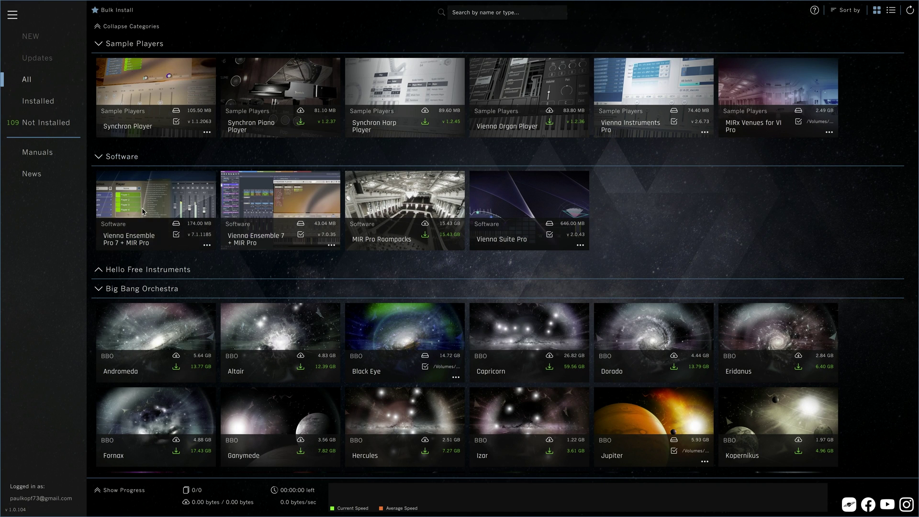
scroll(361, 310, down, 15)
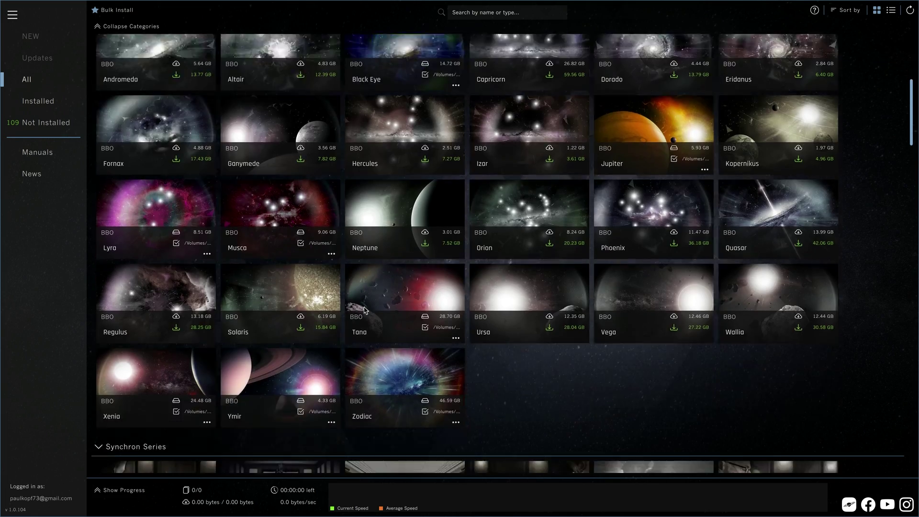
scroll(364, 310, down, 15)
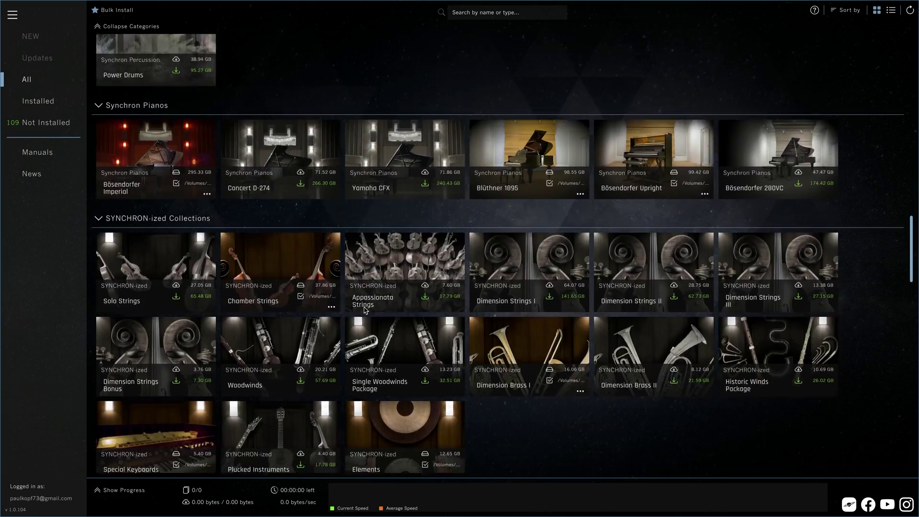
scroll(363, 310, down, 15)
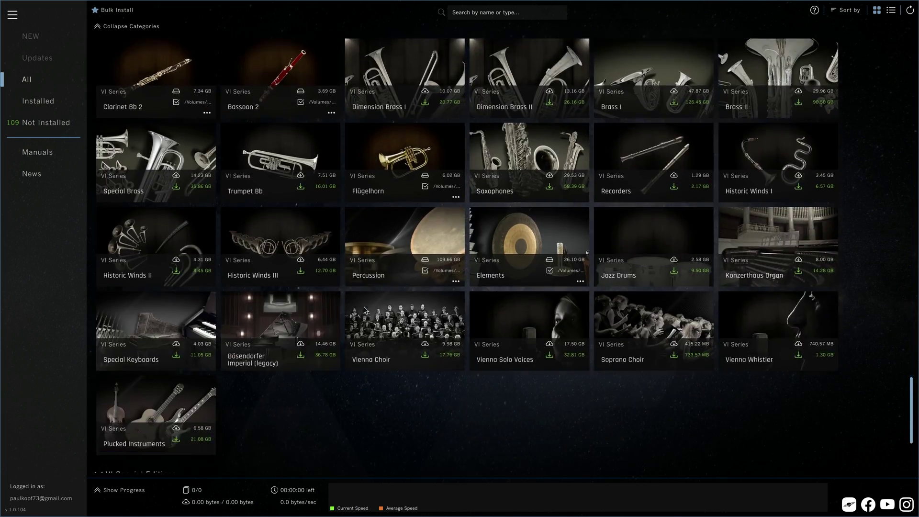
scroll(365, 310, down, 2)
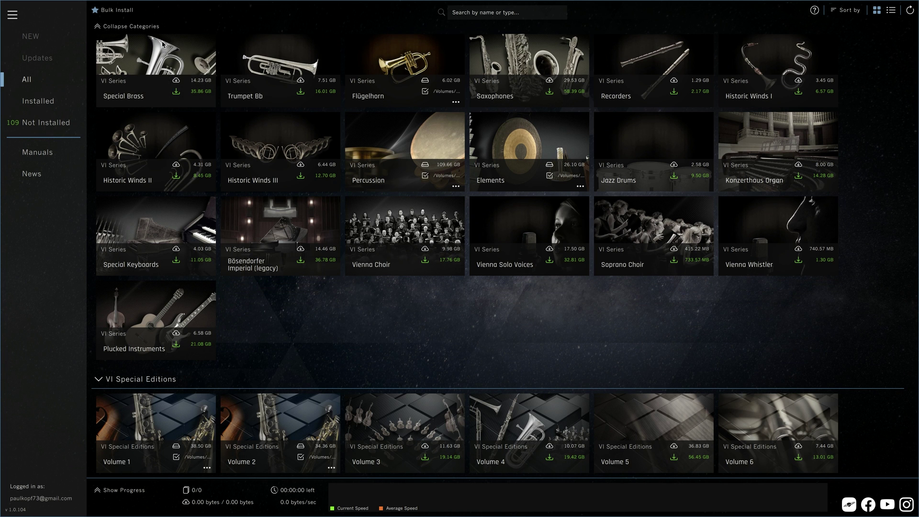
Step: Collapse all categories, expand Synchron Pianos, and view the Blüthner 1895 details before returning
click(148, 28)
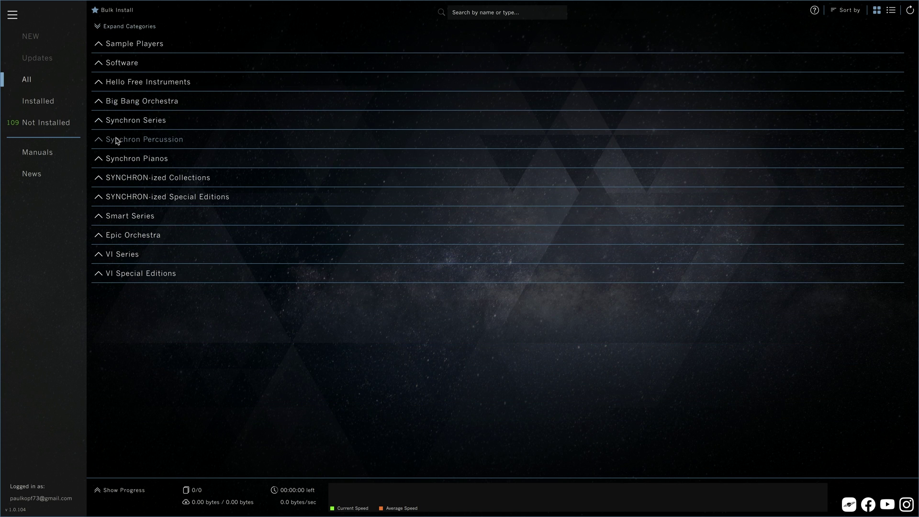
click(101, 159)
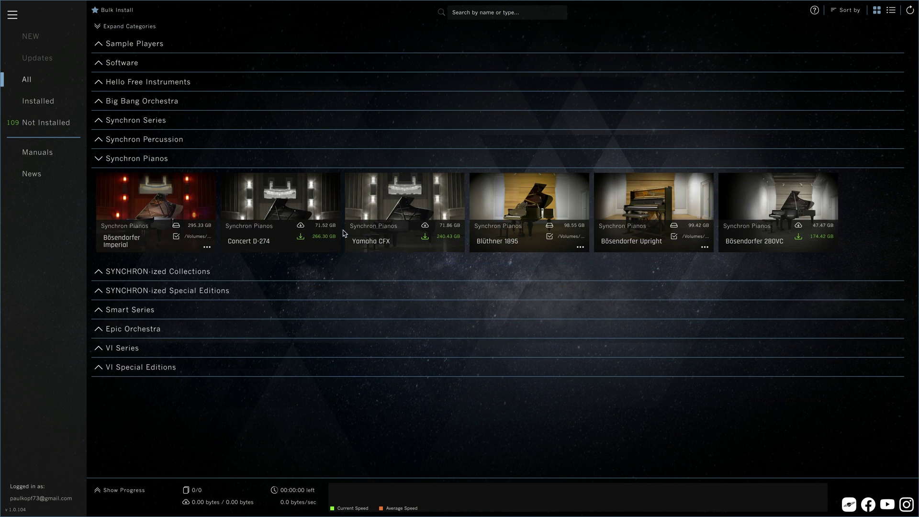
click(513, 213)
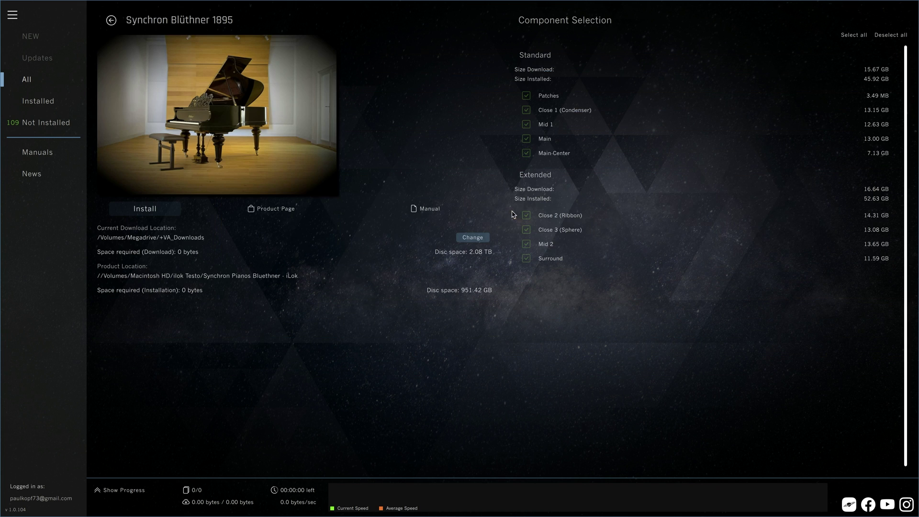
click(111, 18)
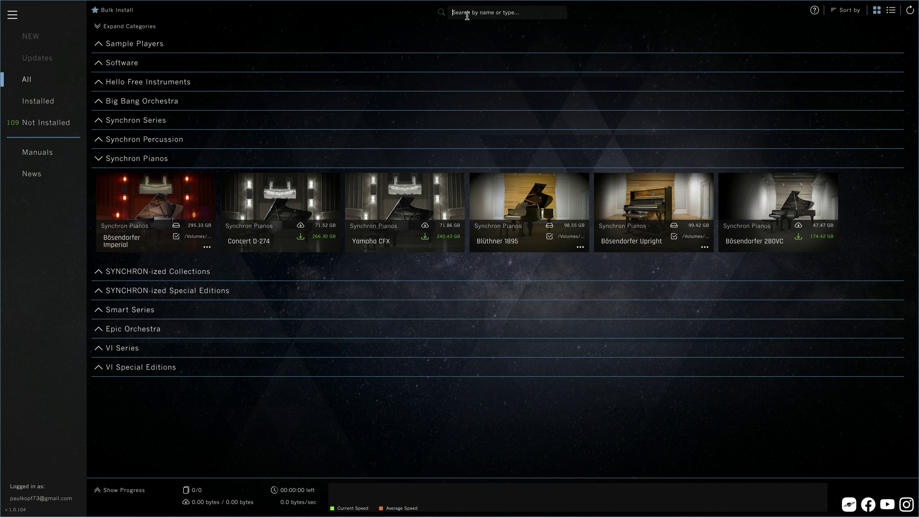
Step: Search for 'trumpet', browse the VI Brass I product page, and return to the results
text(tru)
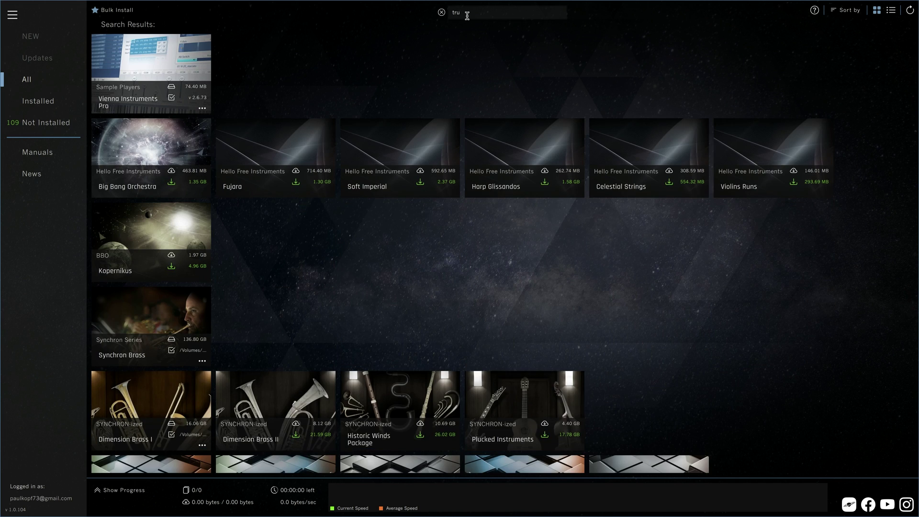
text(mpet)
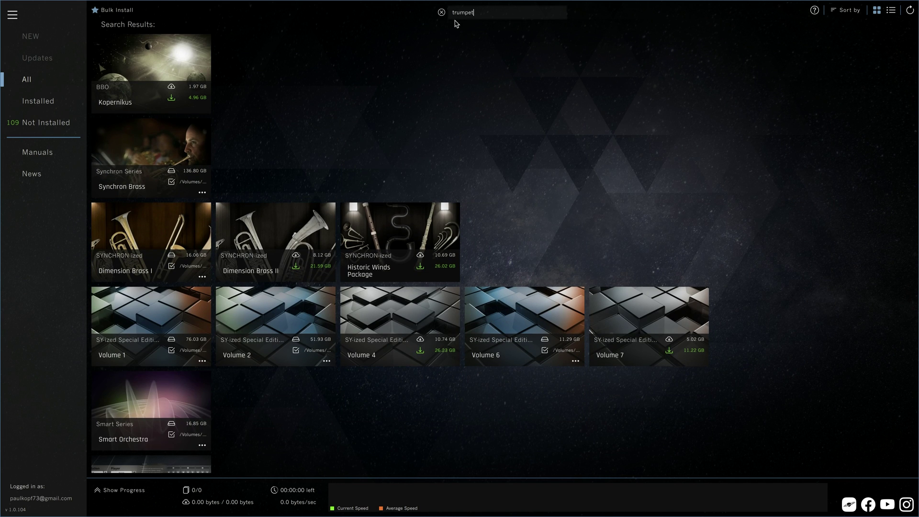
scroll(280, 264, down, 7)
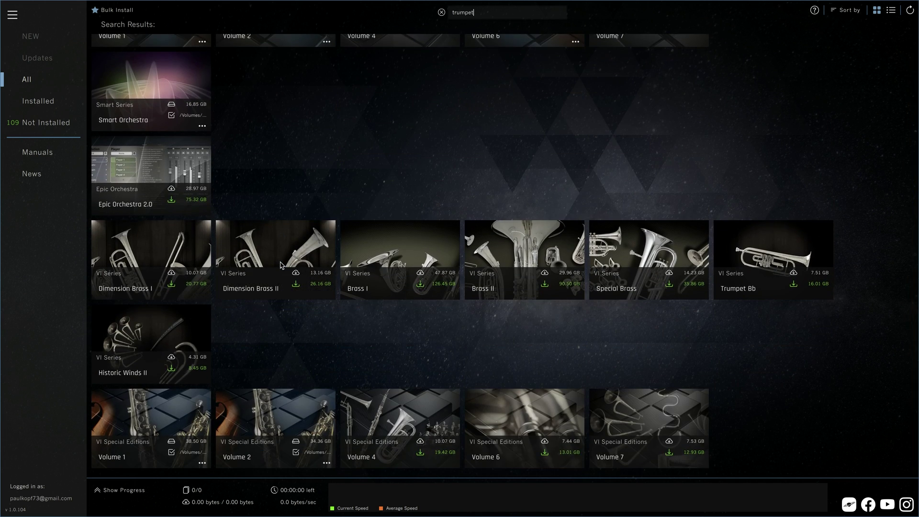
click(386, 251)
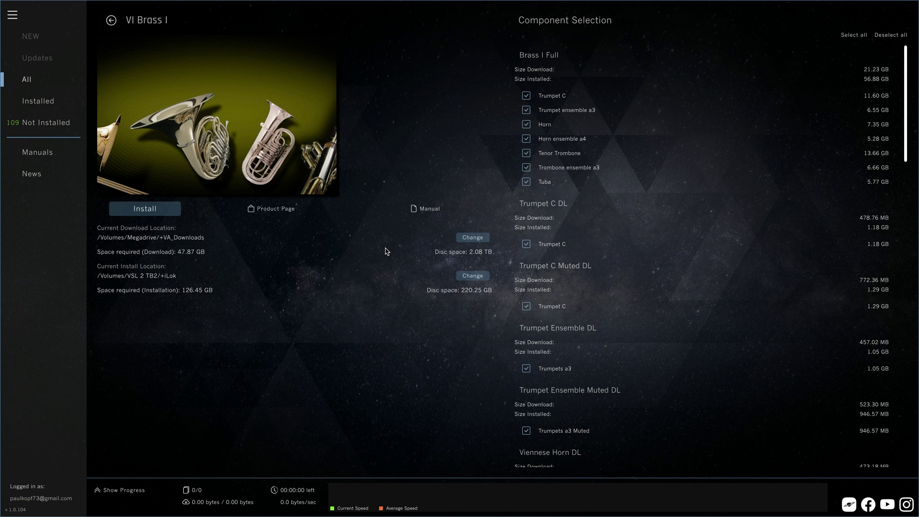
scroll(566, 221, down, 15)
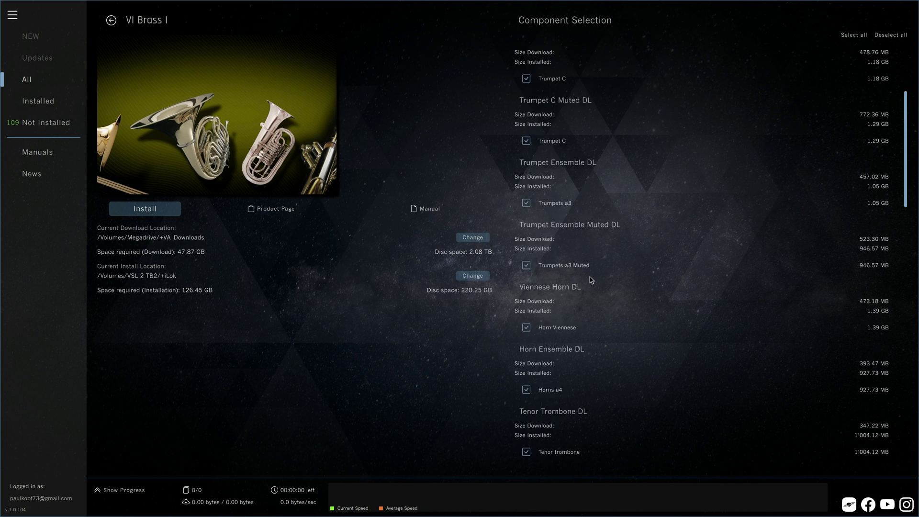
scroll(590, 279, up, 4)
scroll(590, 278, down, 5)
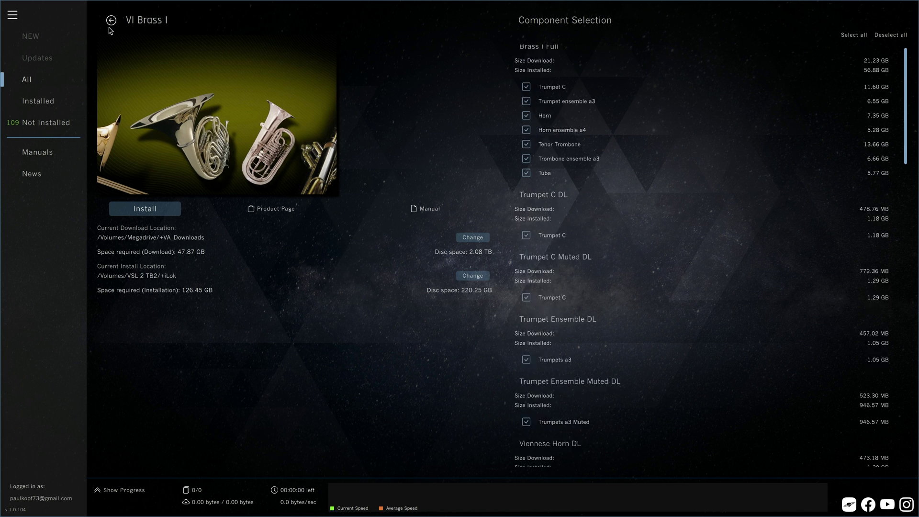
click(111, 21)
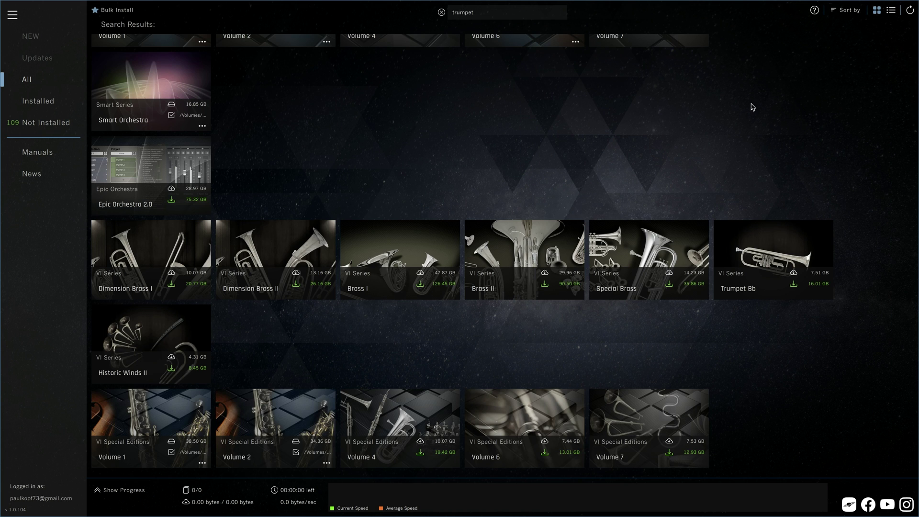
Step: Sort the trumpet results by size, largest first, keeping the picture-tile view after trying the list
click(837, 12)
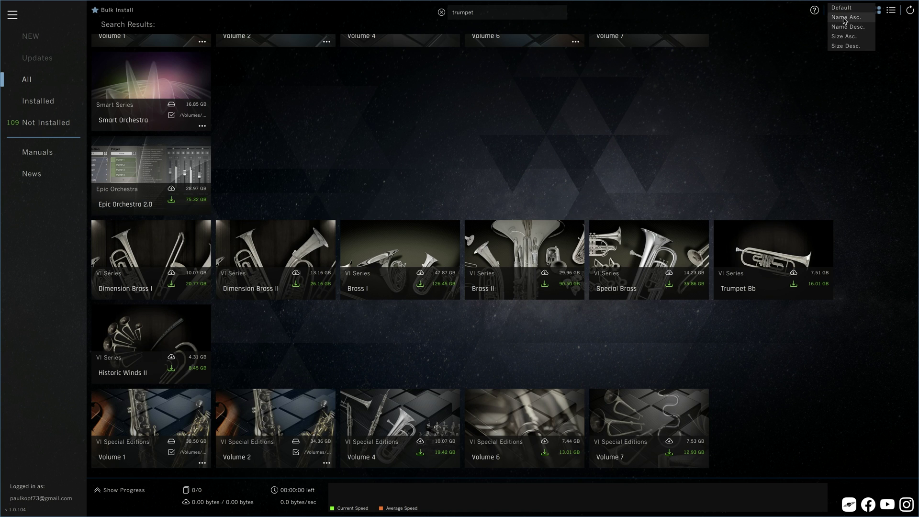
click(843, 28)
click(841, 11)
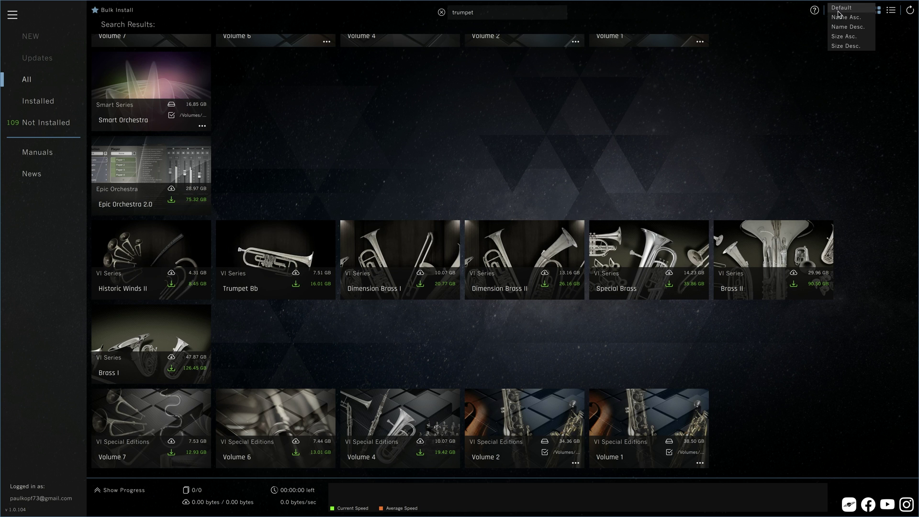
click(847, 46)
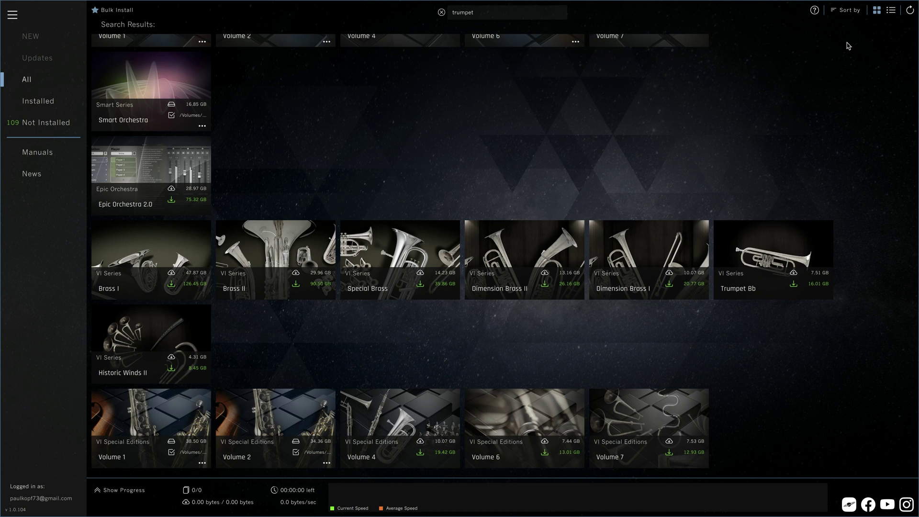
click(890, 12)
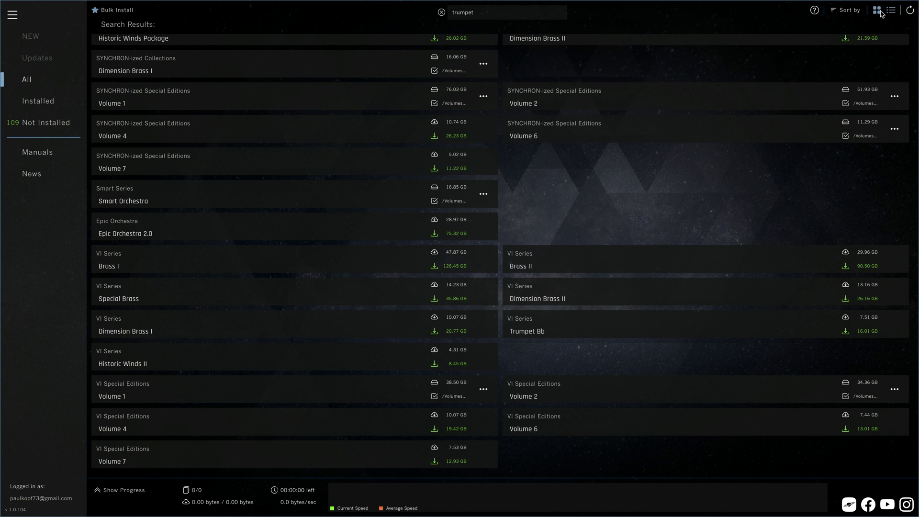
click(880, 12)
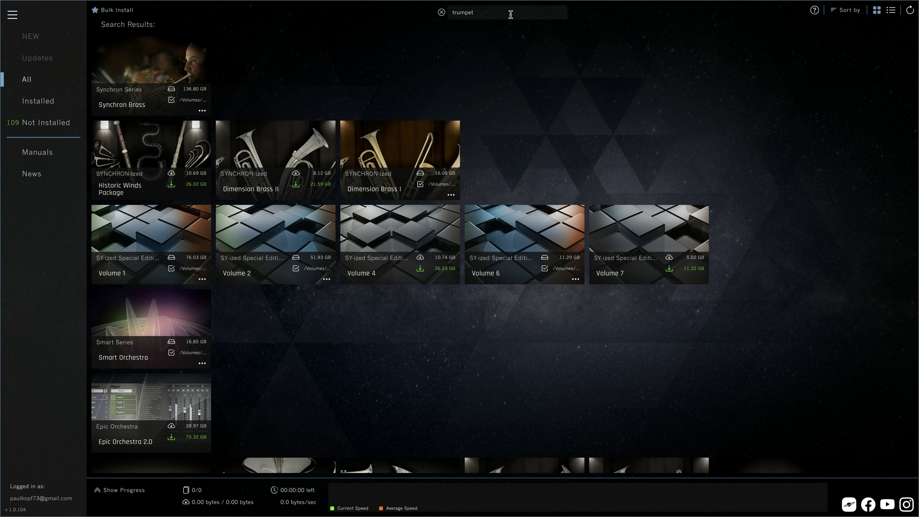
Step: Clear the search and bulk-select Big Bang Orchestra except Dorado, Izar and Kopernikus
click(441, 12)
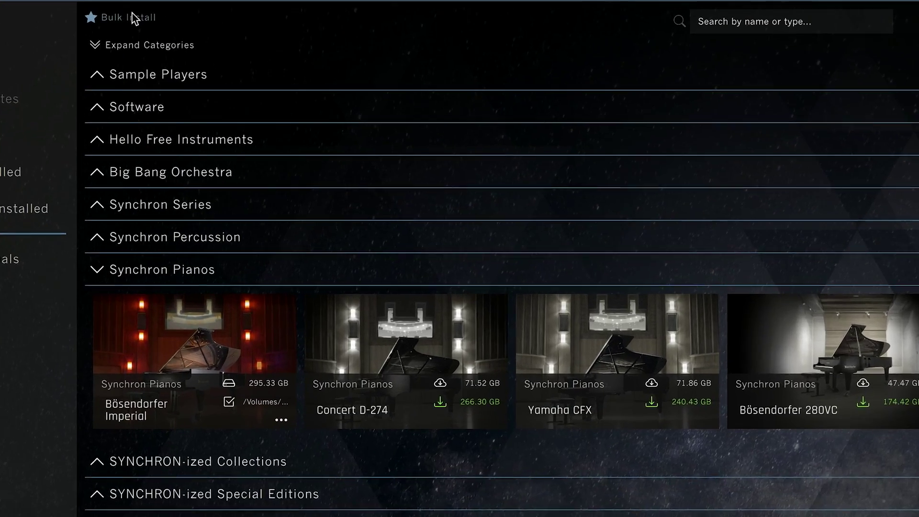
click(115, 10)
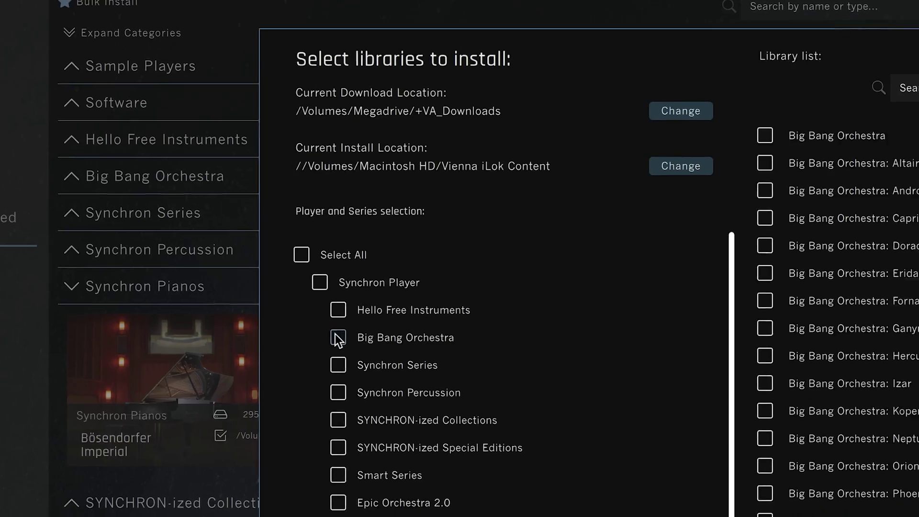
click(374, 371)
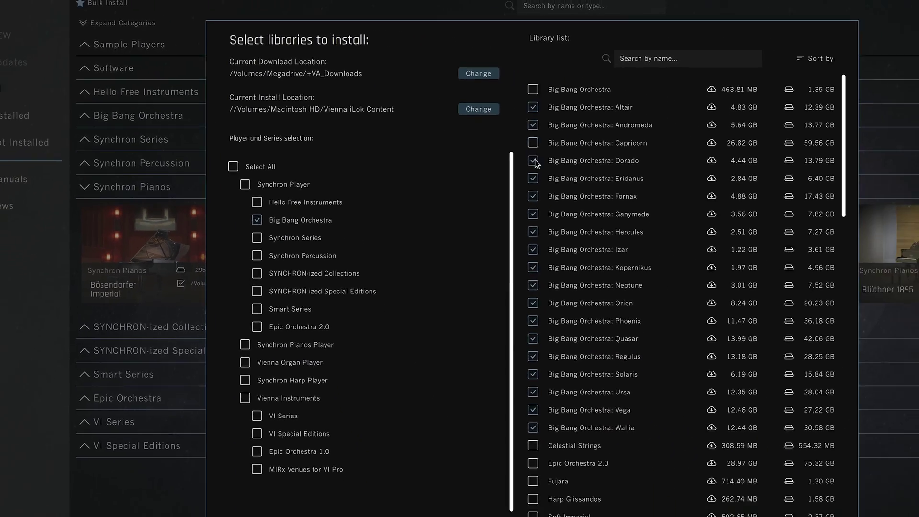
click(534, 161)
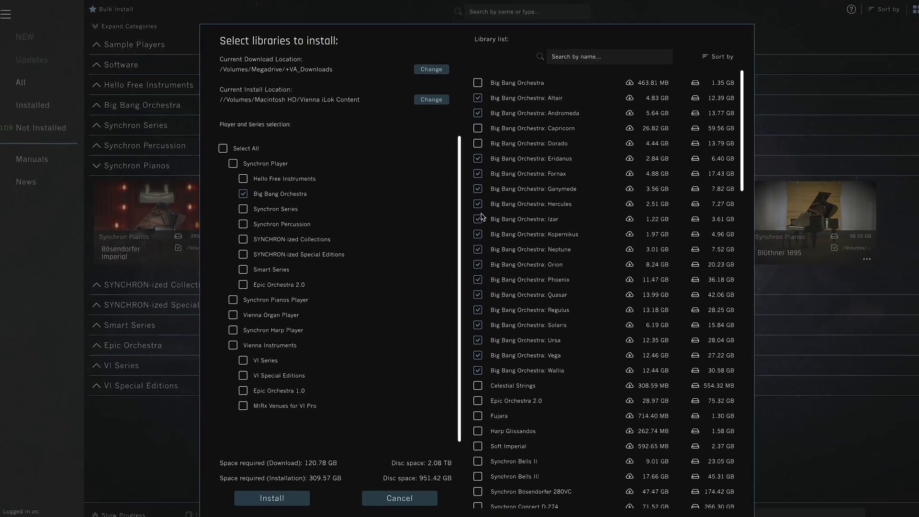
click(532, 249)
click(533, 267)
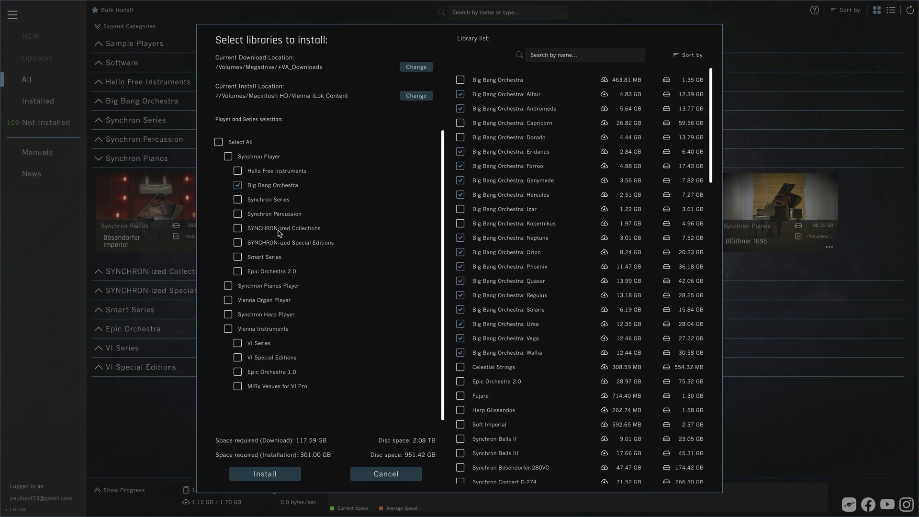
Step: Add the Smart Series and, via a 'Smart' search, Vienna Organ Player to the selection
click(241, 261)
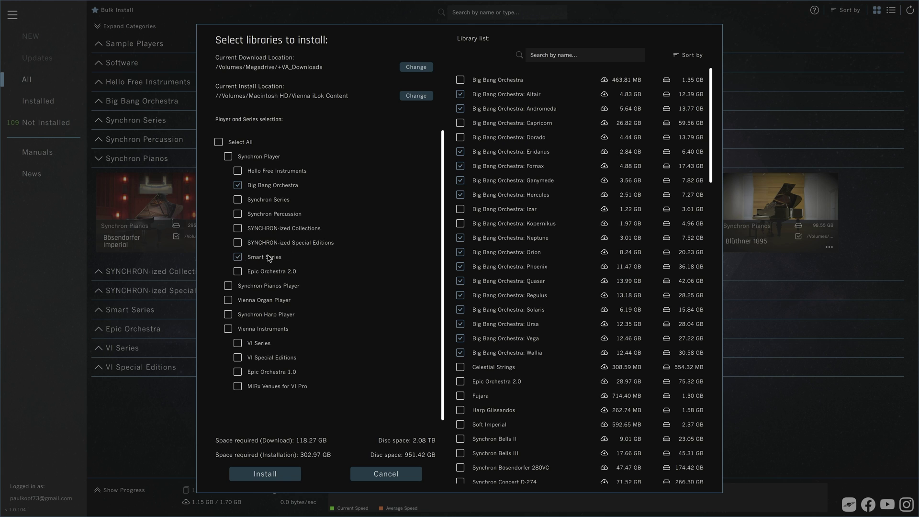
click(563, 55)
text(Smart)
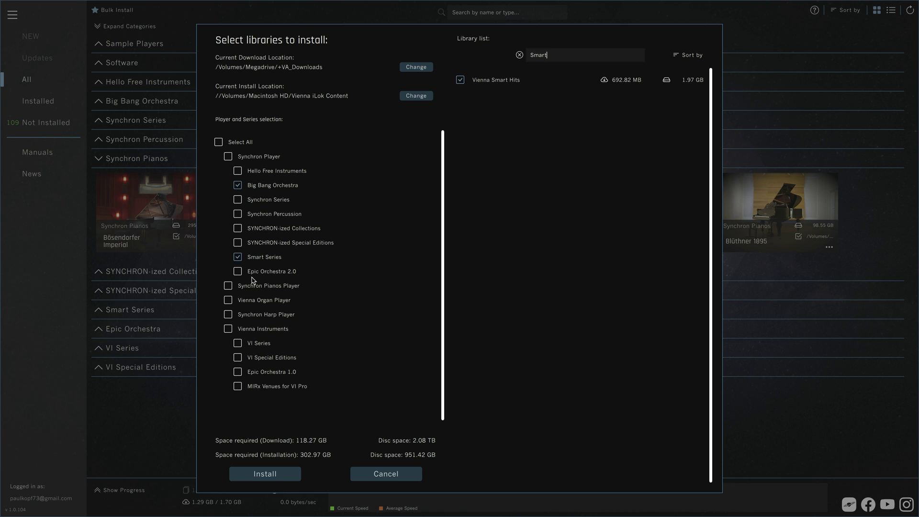
click(229, 300)
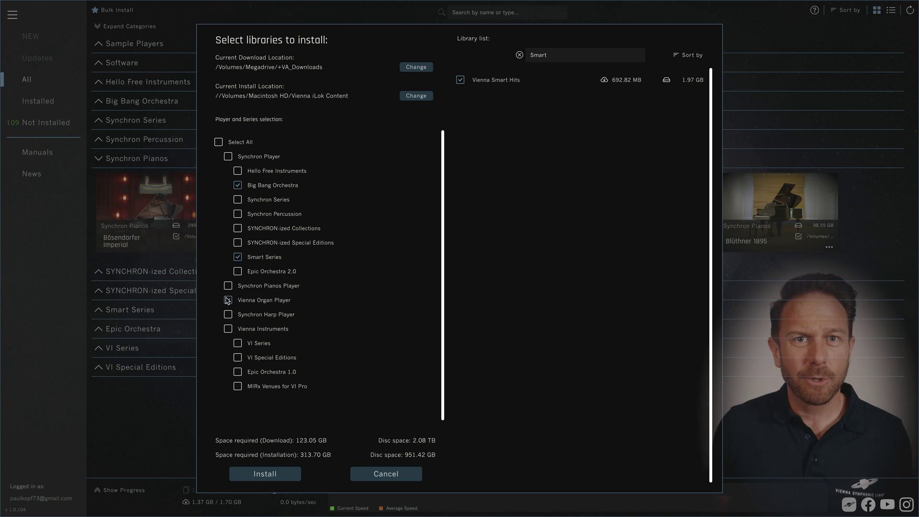
Step: Install the 19 selected libraries and hide the download progress list
click(255, 474)
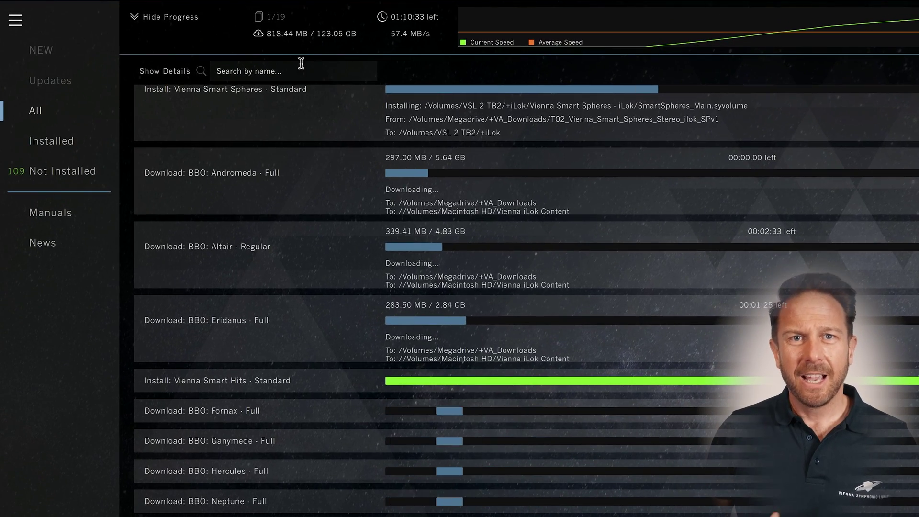
click(265, 65)
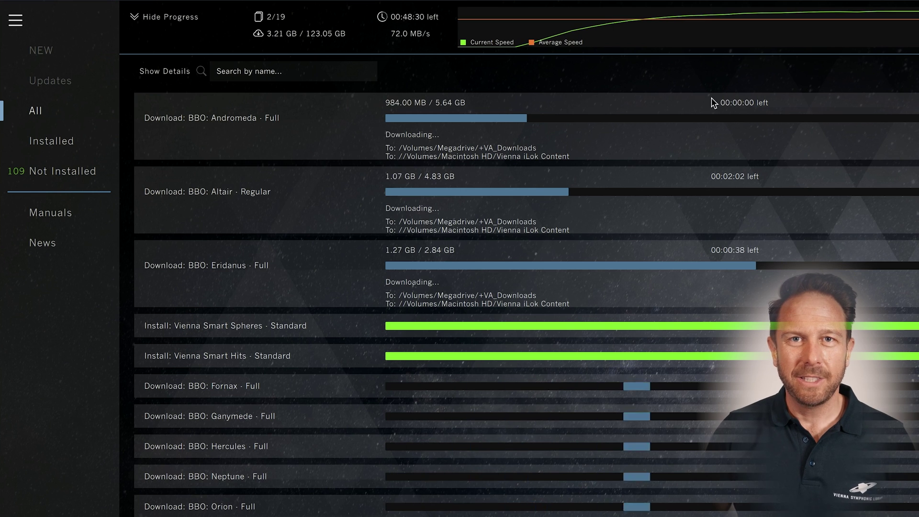
click(181, 19)
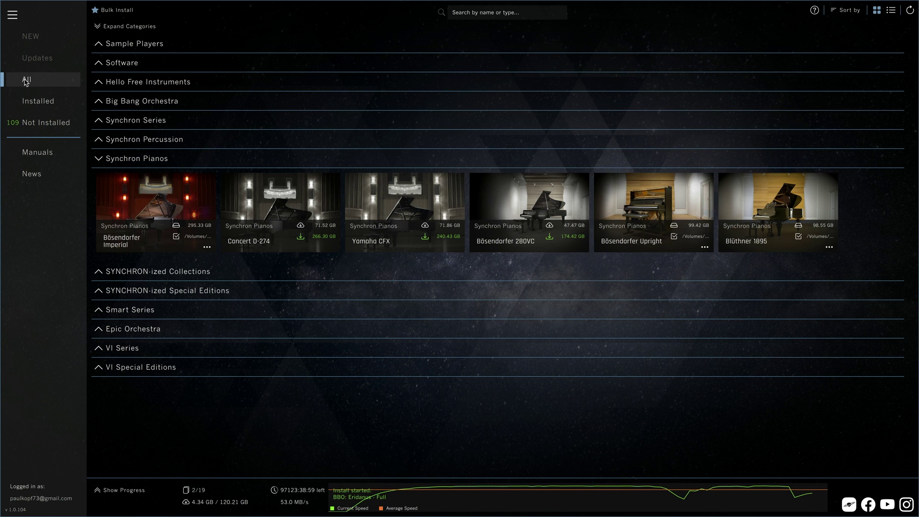
Step: Try the Installed filter, then show Not Installed libraries with Synchron Percussion and Smart Series expanded
click(48, 105)
click(113, 123)
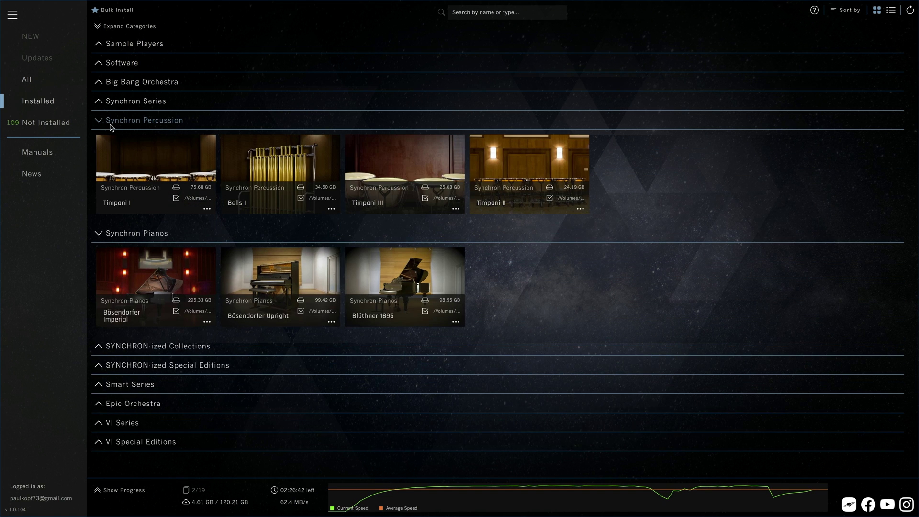
click(47, 126)
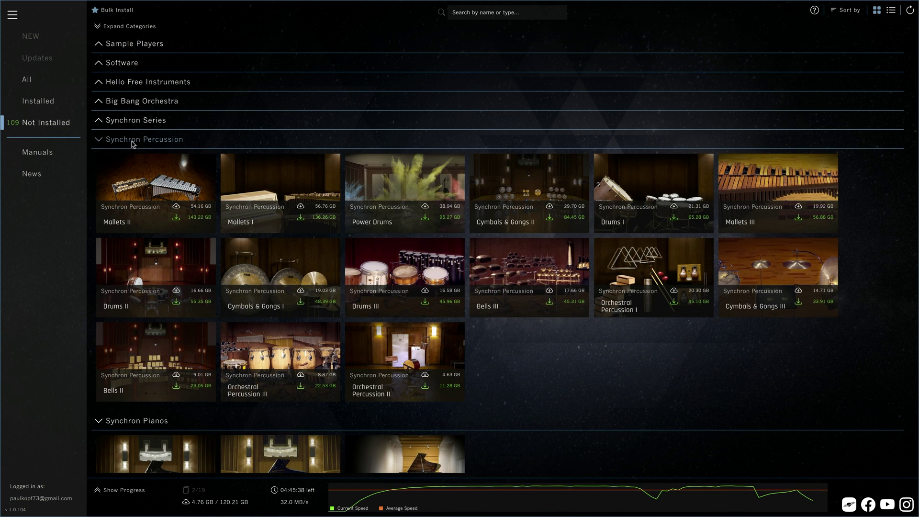
scroll(153, 251, down, 3)
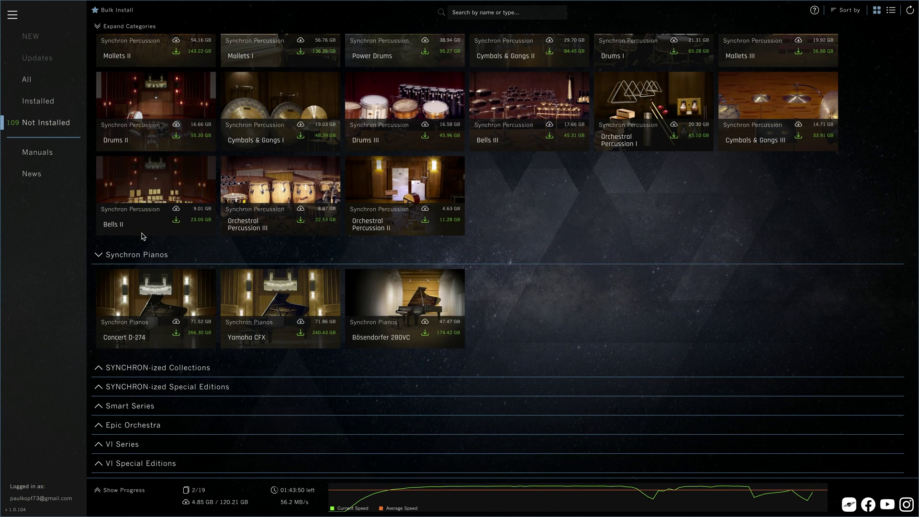
click(111, 406)
scroll(108, 428, down, 2)
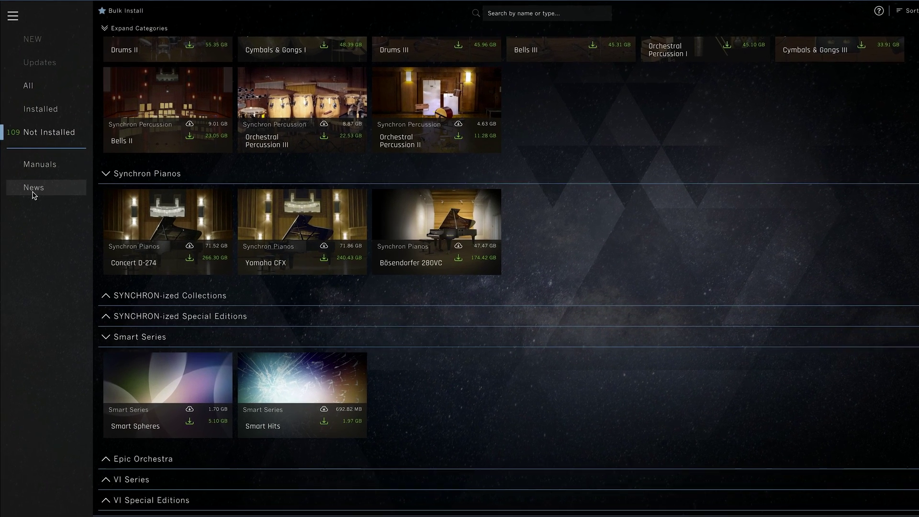
Step: Choose Install from drive in the main menu
click(14, 19)
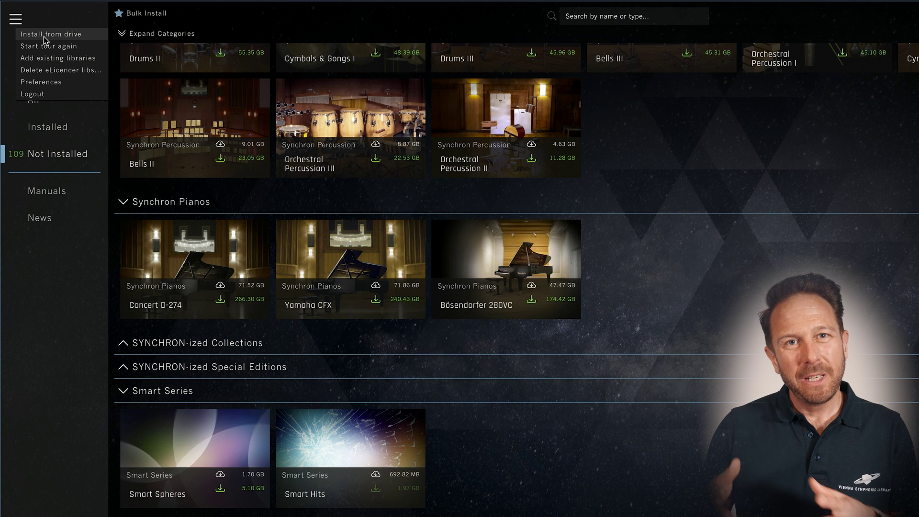
click(44, 35)
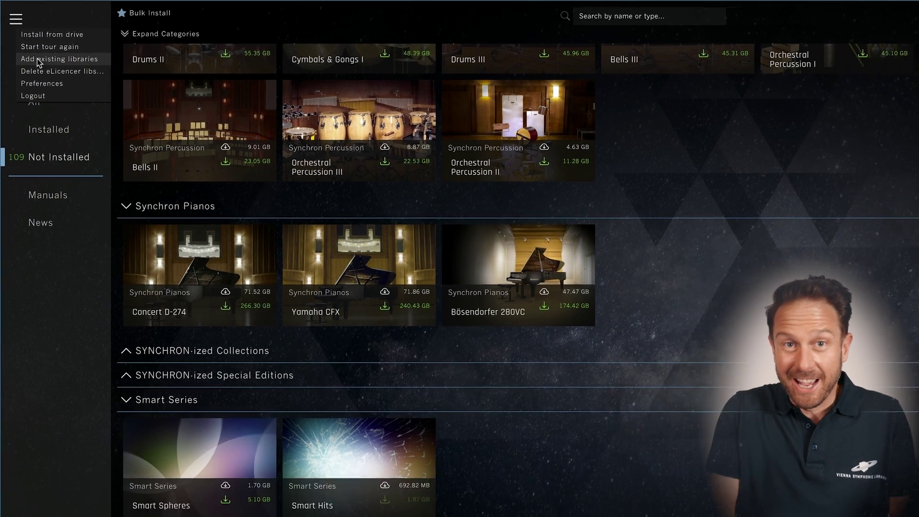
Step: Add existing libraries by selecting the Vienna iLok Content folder, then return to the main menu
click(39, 69)
double_click(390, 202)
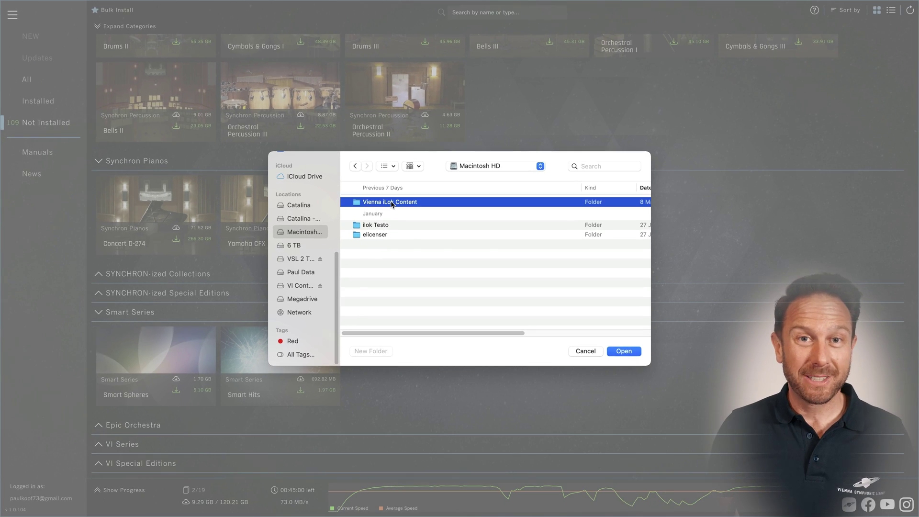
click(623, 352)
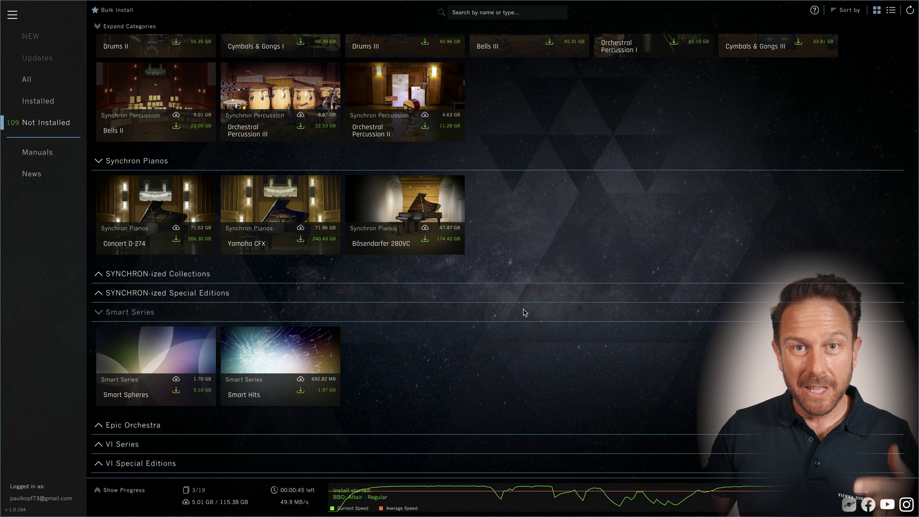
click(12, 14)
click(26, 56)
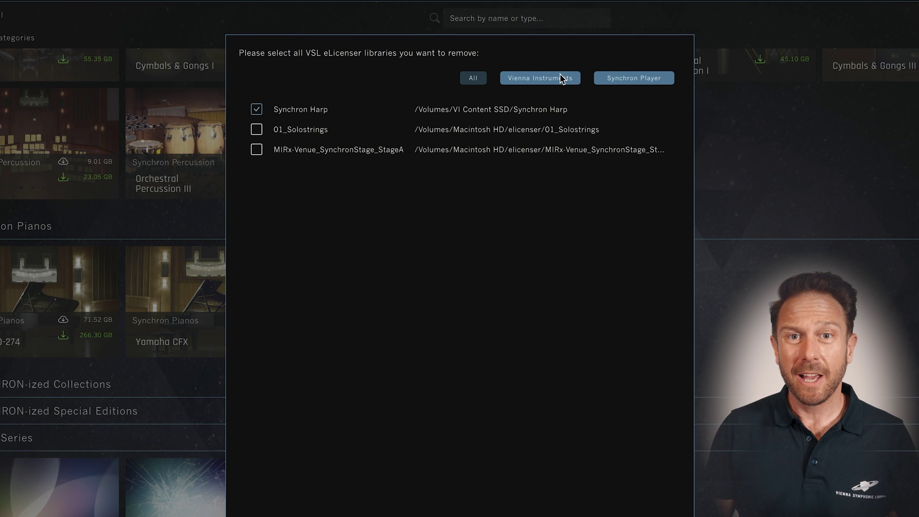
click(472, 80)
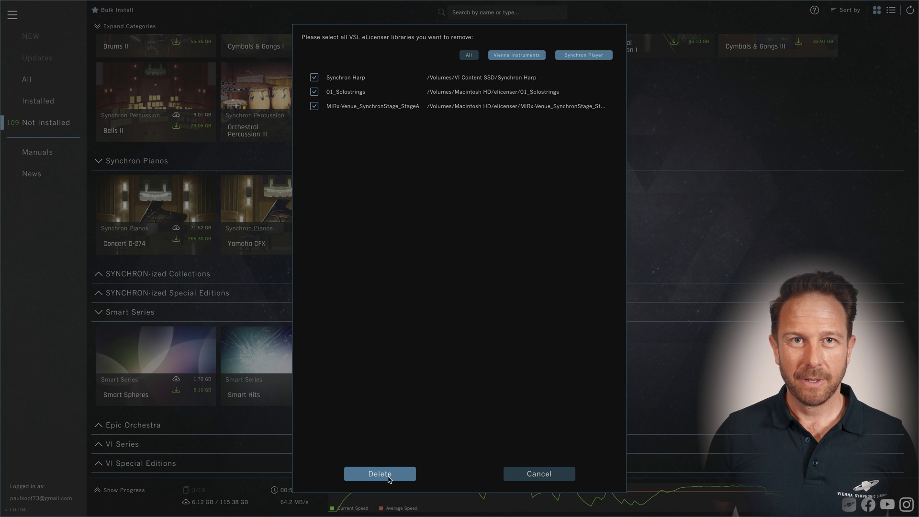
click(538, 474)
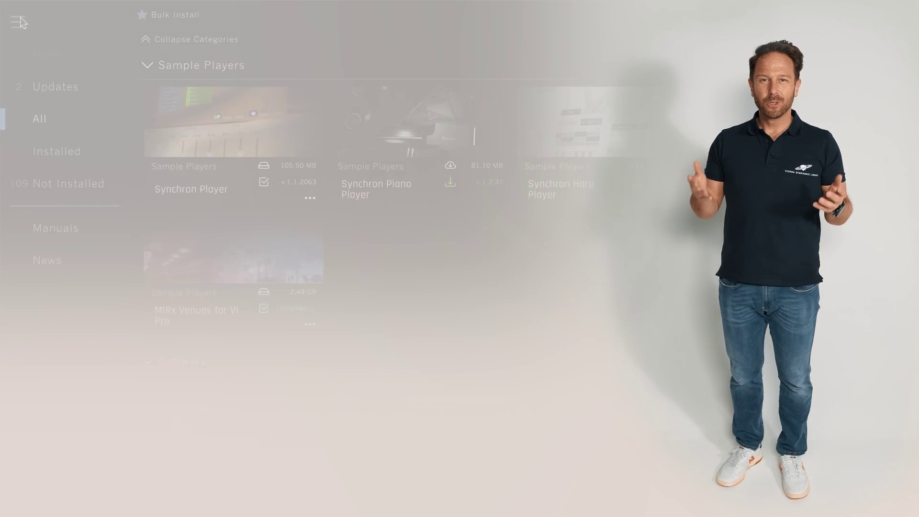
Step: Scroll through the expanded All list down to Synchron Series and Synchron Percussion
click(20, 22)
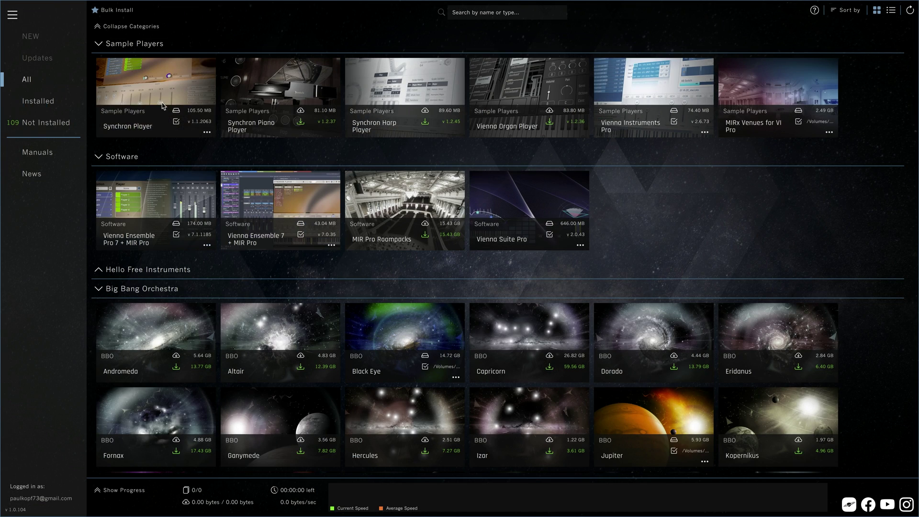
scroll(325, 296, down, 12)
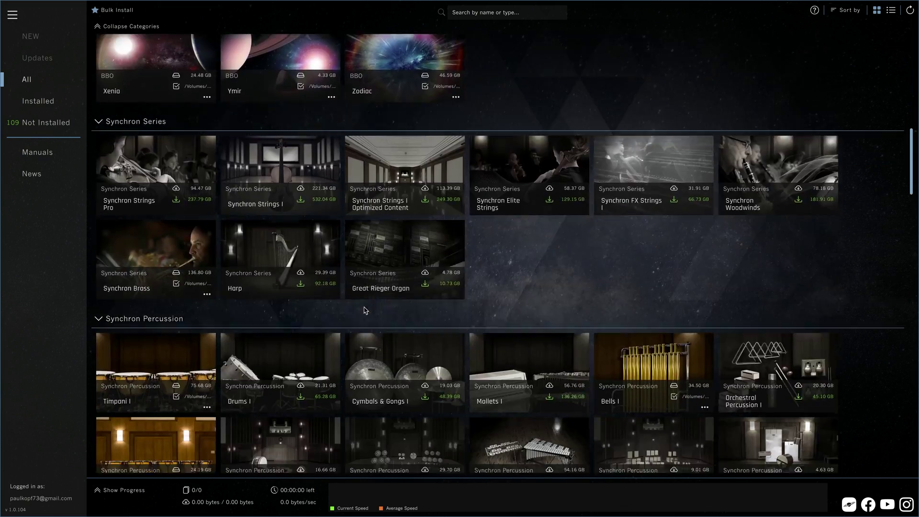